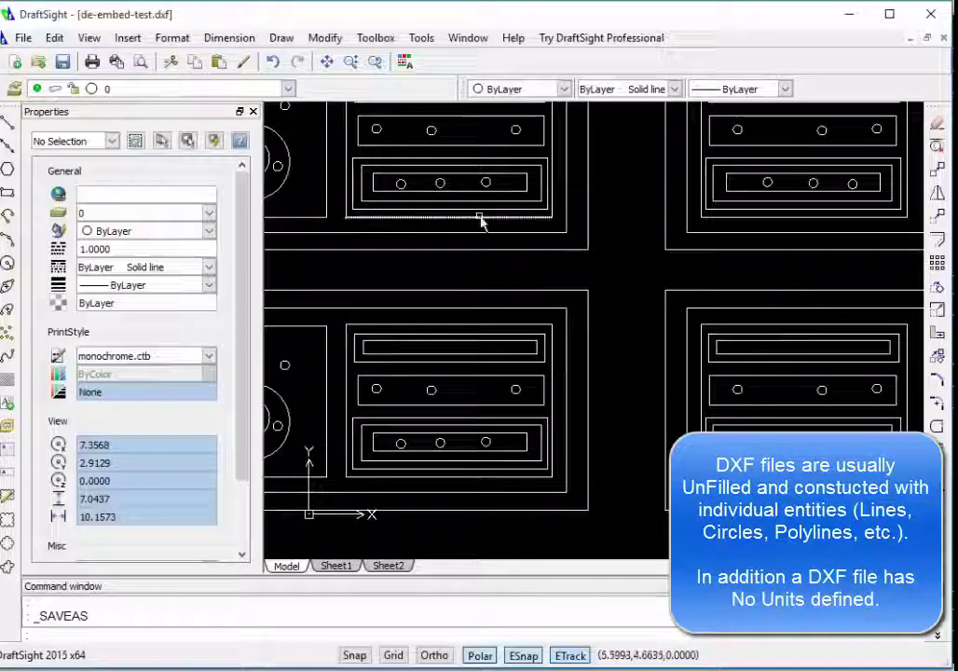
- Zoom in and out over the de-embed-test.dxf line geometry in DraftSight
scroll(480, 224, "up", 3)
scroll(481, 224, "down", 3)
scroll(385, 172, "up", 3)
scroll(426, 229, "up", 4)
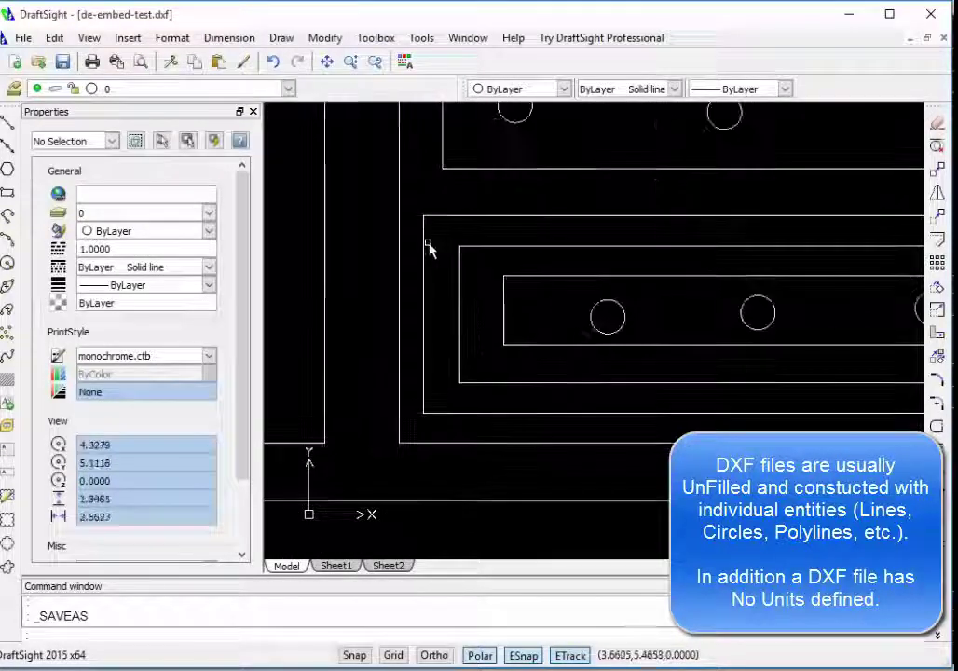
left_click(424, 254)
left_click(465, 294)
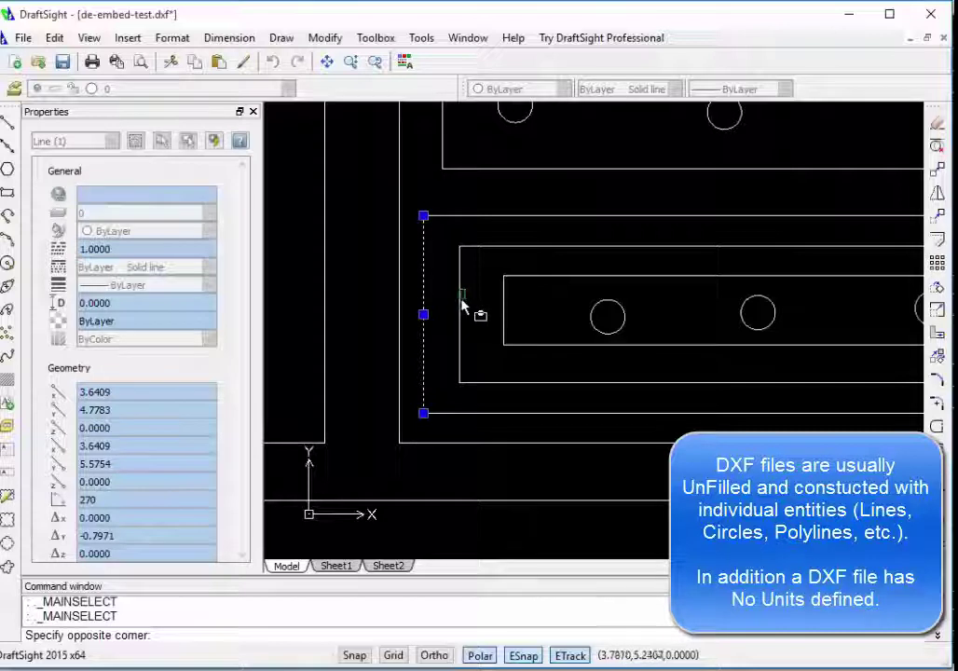
key("Escape")
left_click(459, 311)
key("Escape")
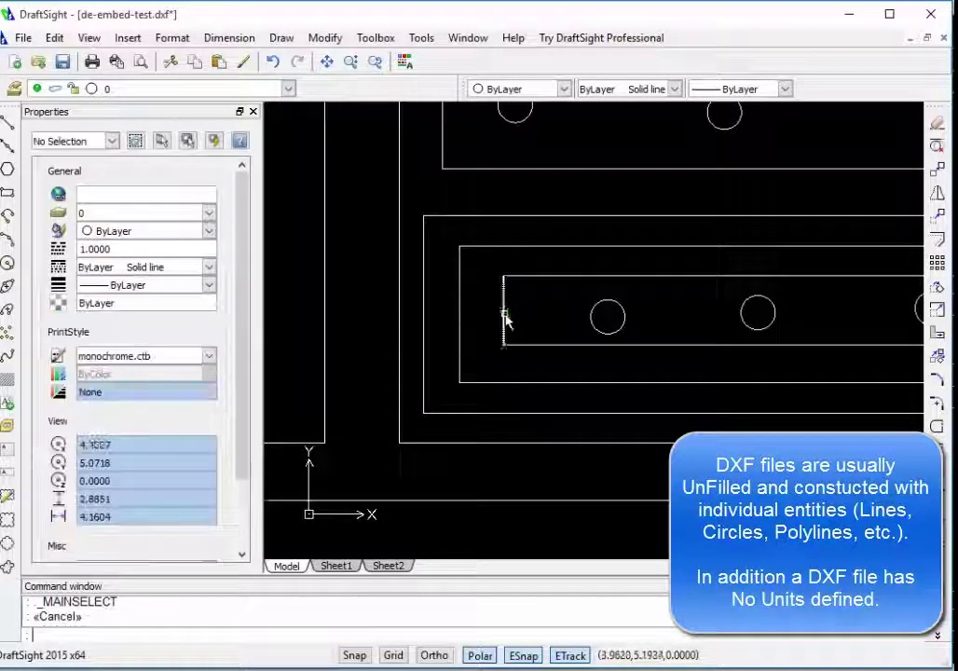
scroll(505, 318, "down", 5)
scroll(349, 295, "up", 3)
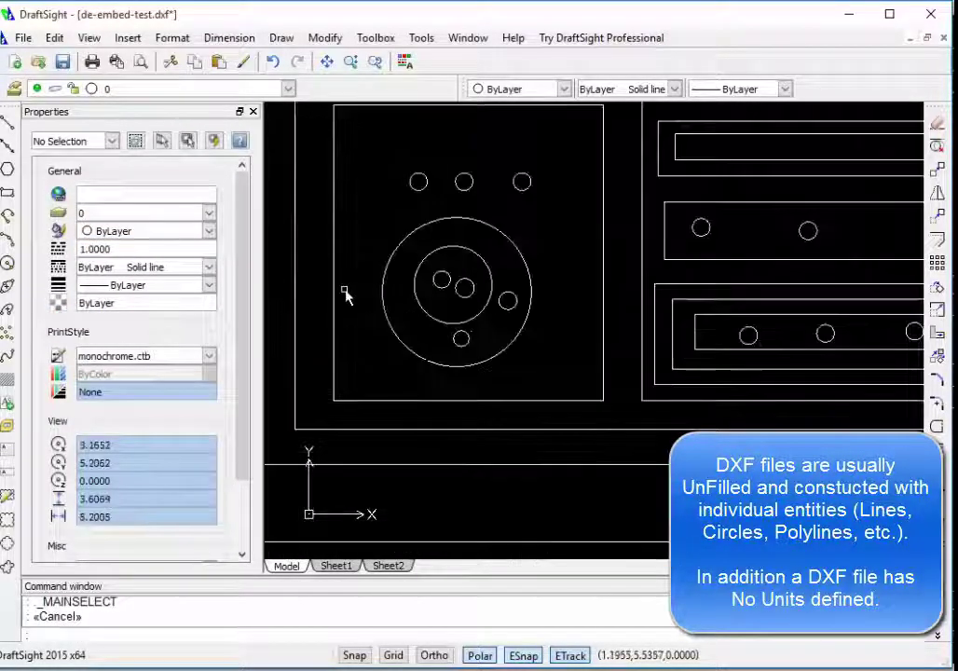
left_click(335, 294)
scroll(547, 292, "down", 2)
scroll(717, 228, "up", 1)
scroll(719, 228, "up", 2)
left_click(634, 186)
key("Escape")
left_click(618, 191)
key("Escape")
scroll(616, 202, "down", 3)
scroll(562, 289, "up", 5)
scroll(601, 247, "down", 3)
scroll(856, 274, "down", 1)
scroll(597, 243, "down", 4)
scroll(865, 282, "down", 1)
scroll(623, 253, "up", 3)
scroll(589, 240, "up", 2)
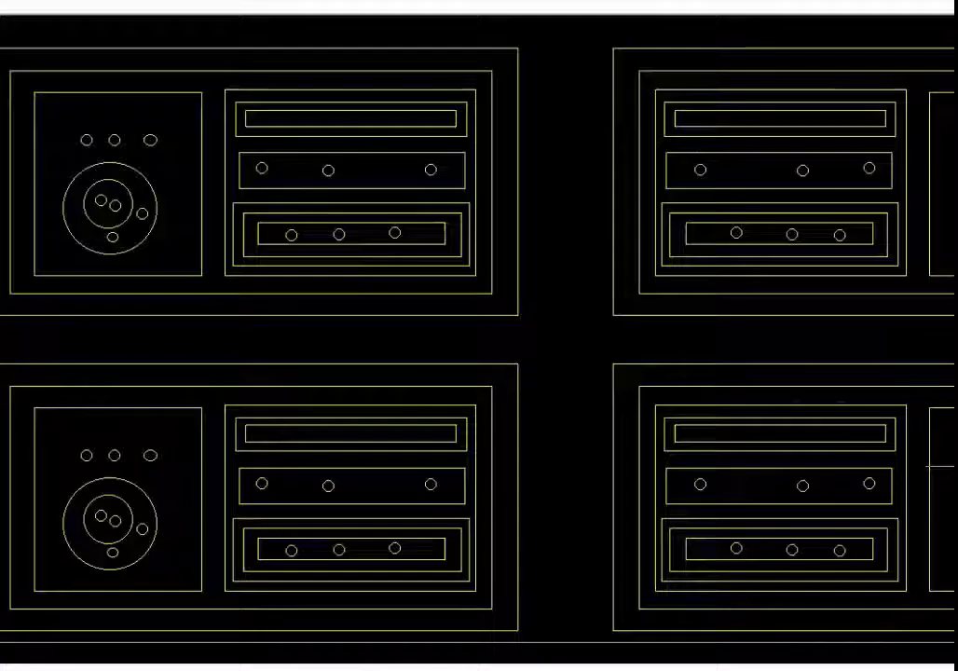
- Zoom around the full-screen layout to inspect the four unfilled test structures
scroll(418, 284, "down", 5)
scroll(419, 284, "up", 10)
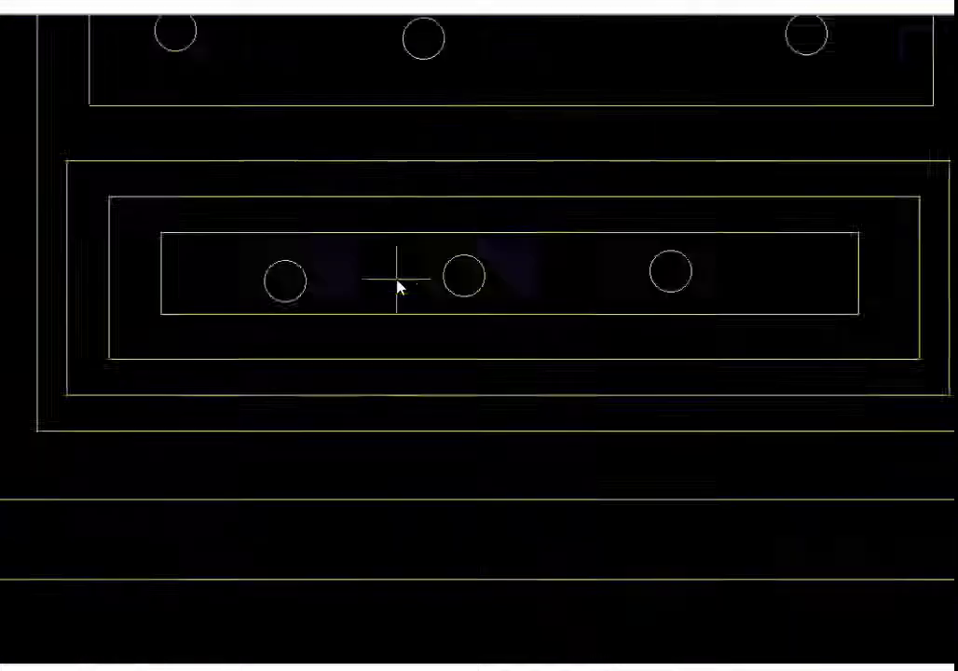
scroll(439, 231, "down", 10)
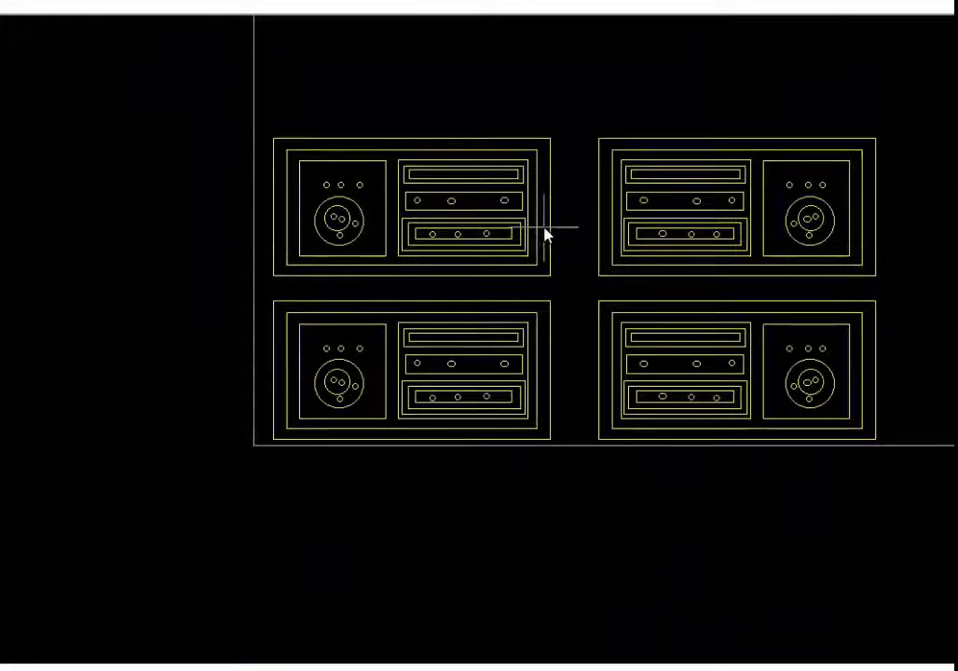
scroll(547, 235, "up", 4)
scroll(517, 305, "up", 4)
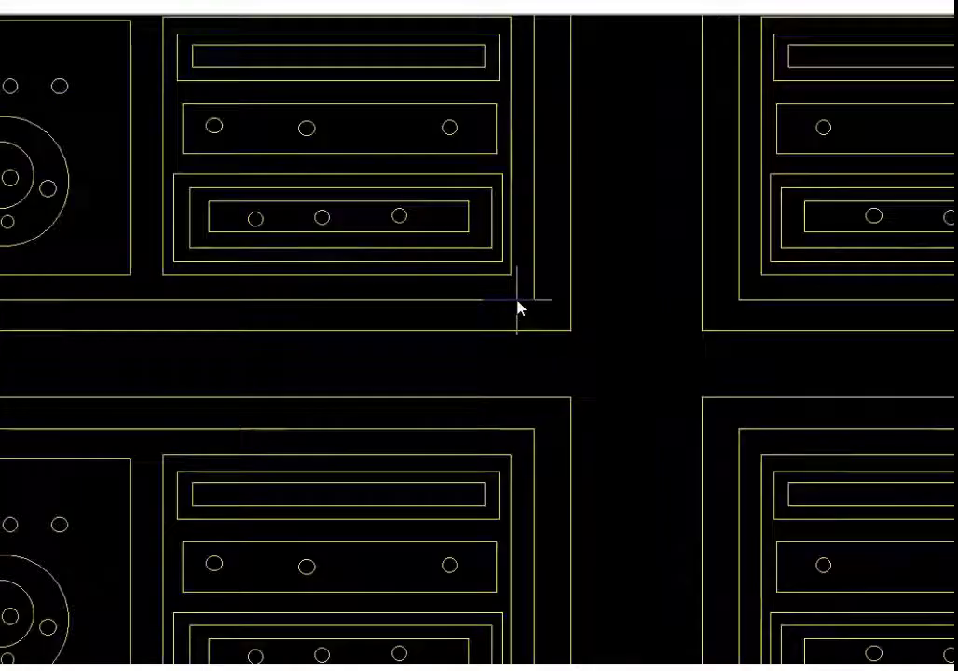
scroll(519, 308, "down", 4)
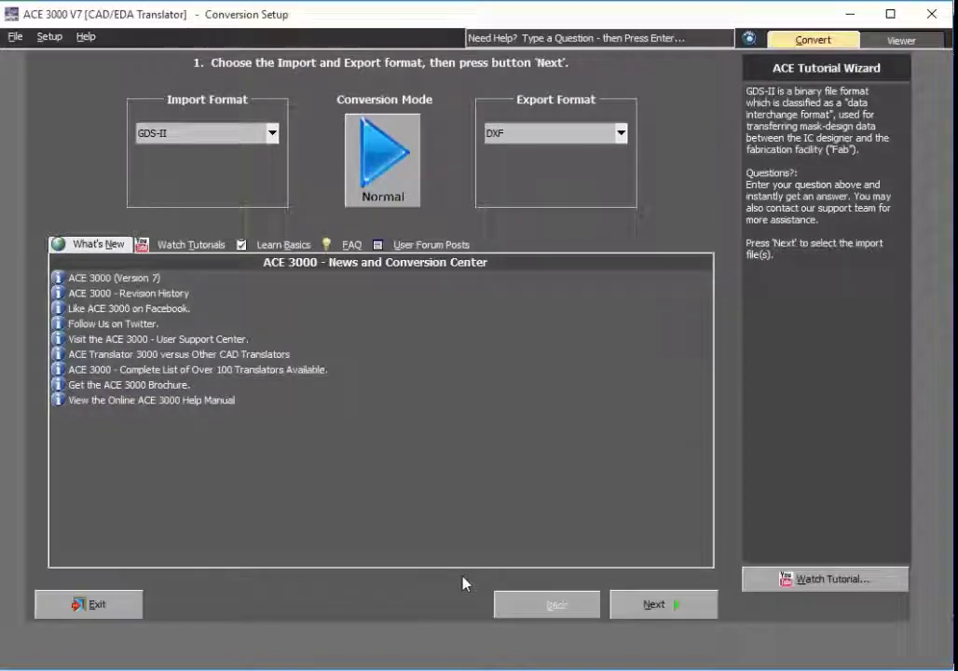
- Set the import format to DXF and the export format to Gerber
left_click(273, 133)
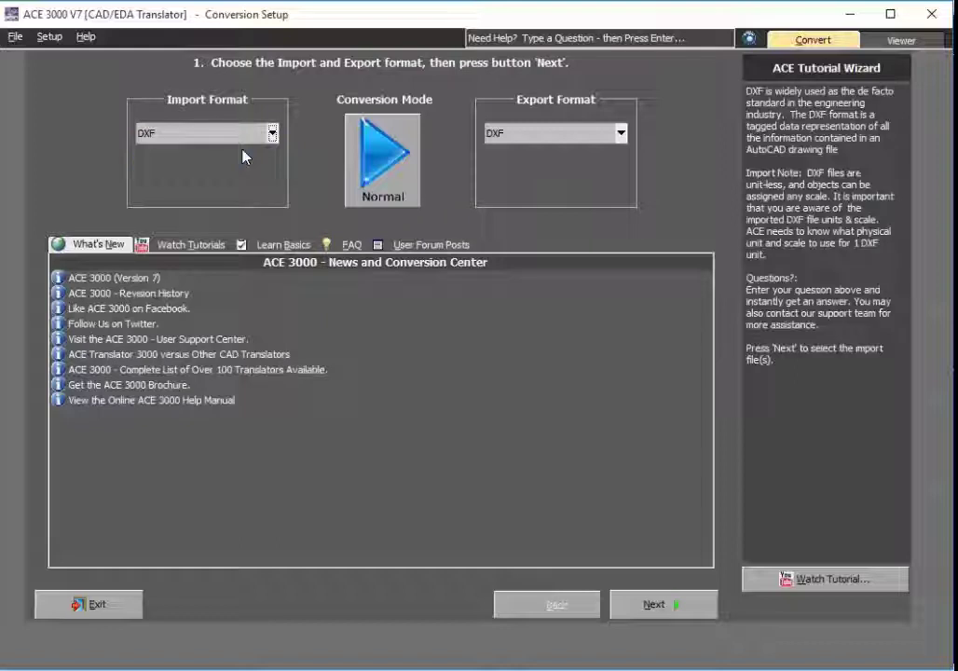
left_click(194, 119)
left_click(620, 133)
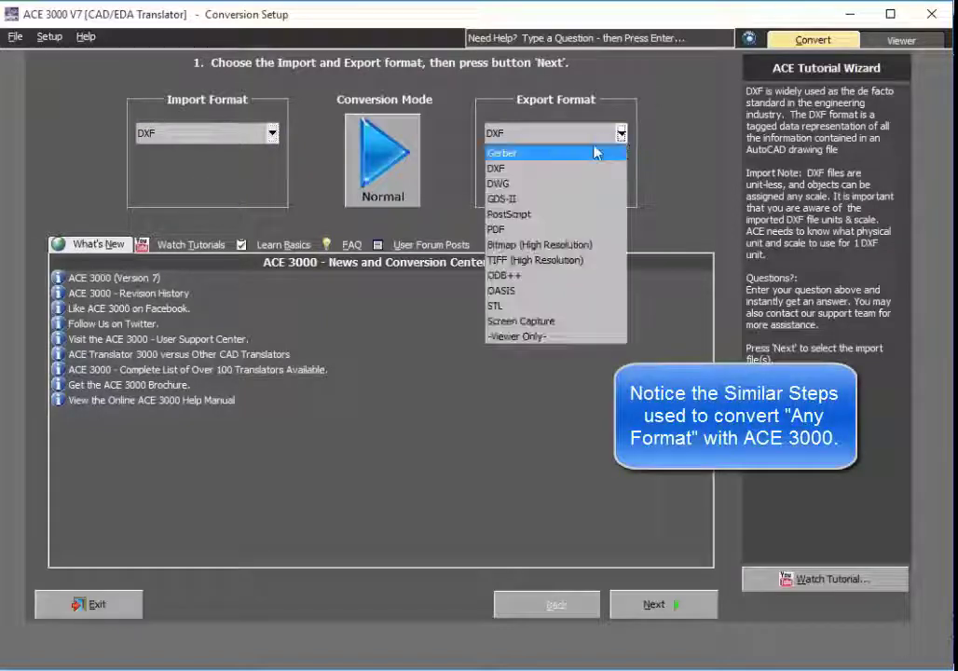
left_click(551, 154)
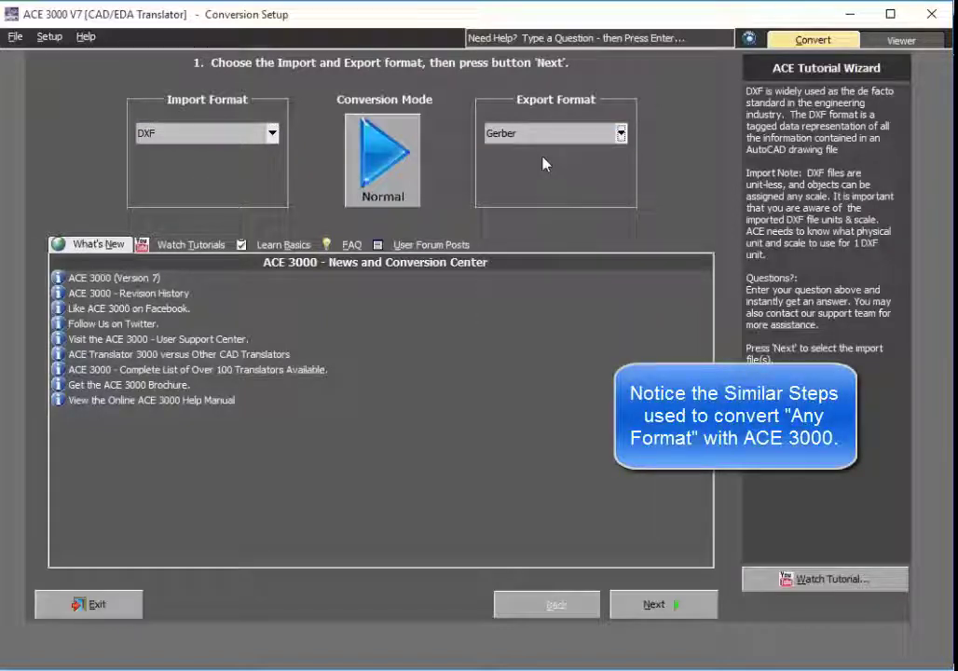
- Import de-embed-test from the ace-examples\dxf-dwg folder
left_click(652, 604)
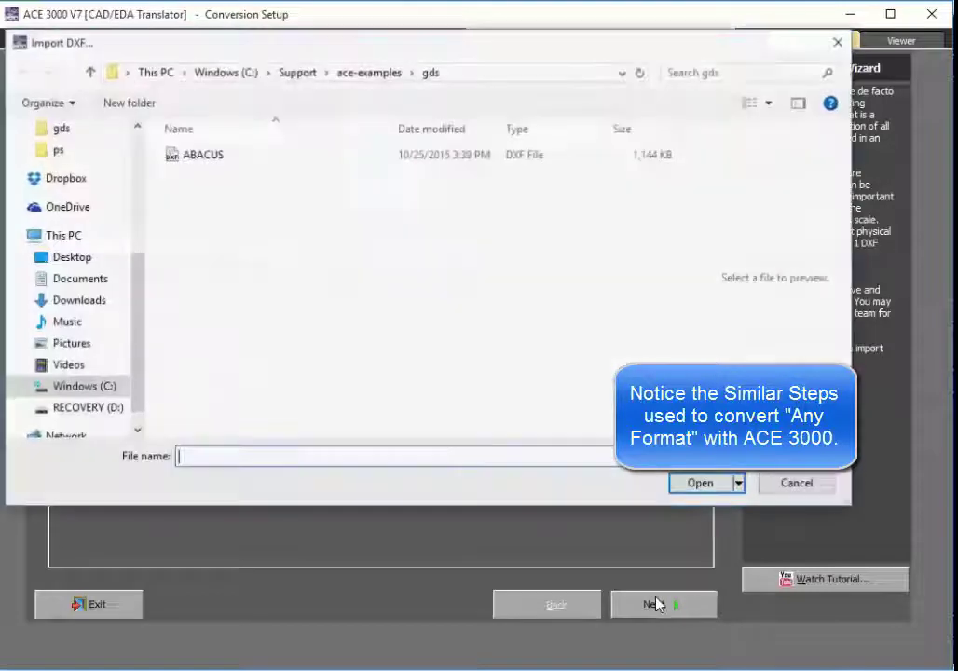
left_click(353, 73)
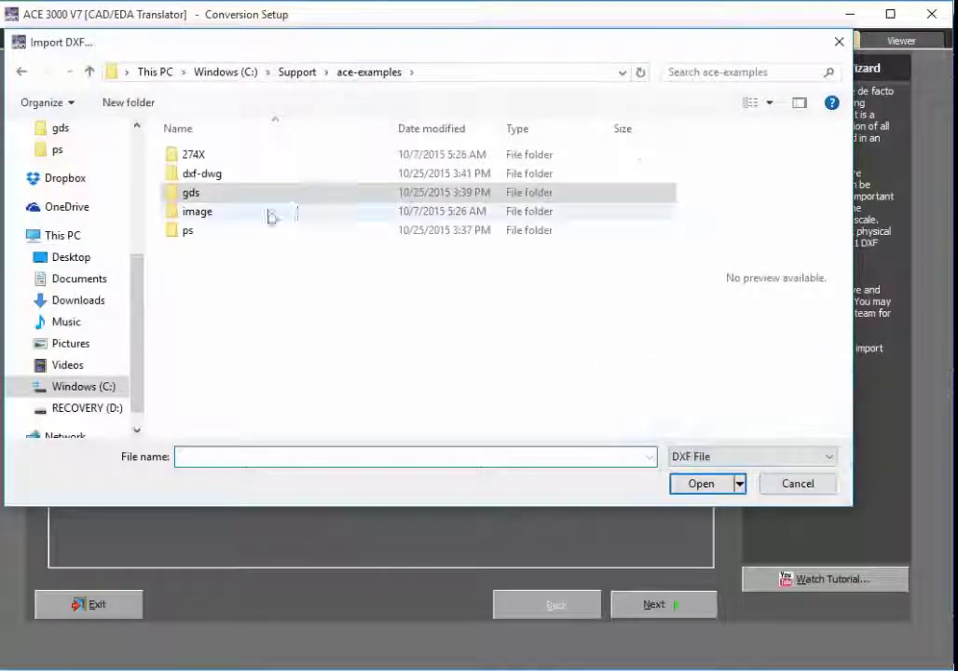
double_click(220, 177)
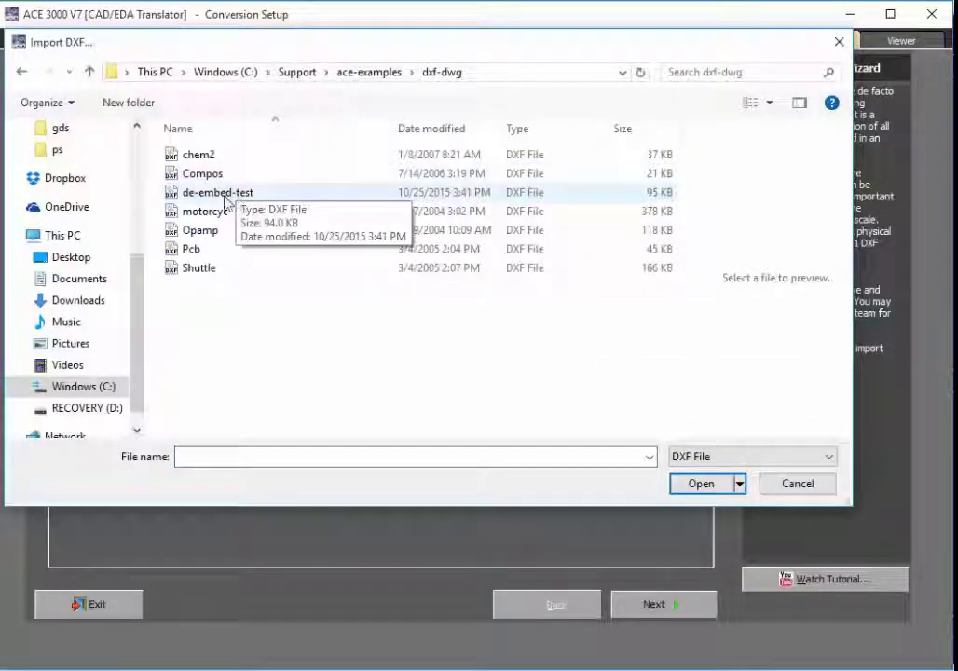
left_click(229, 194)
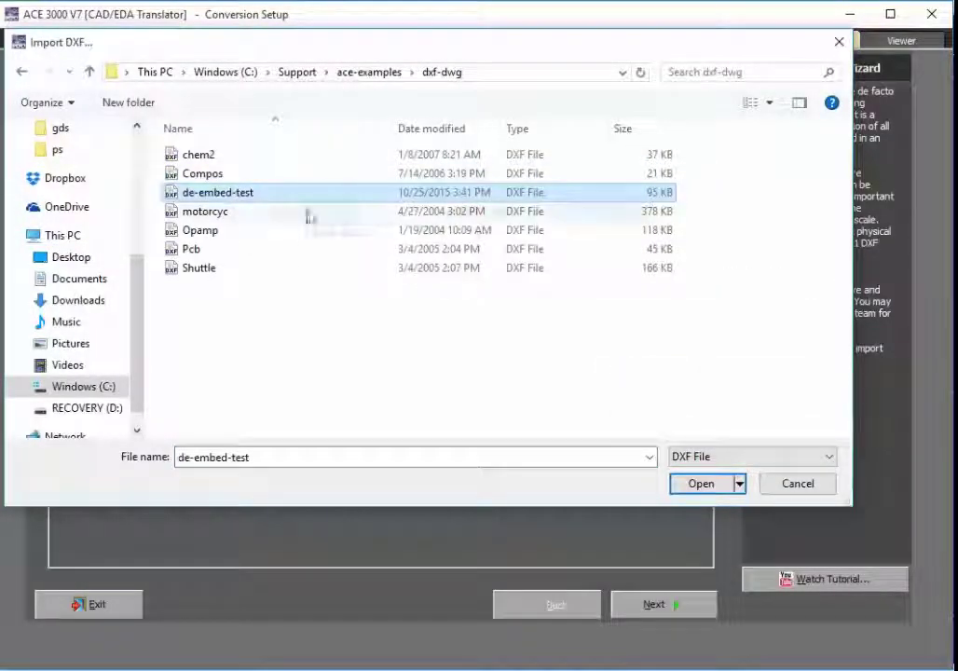
left_click(700, 483)
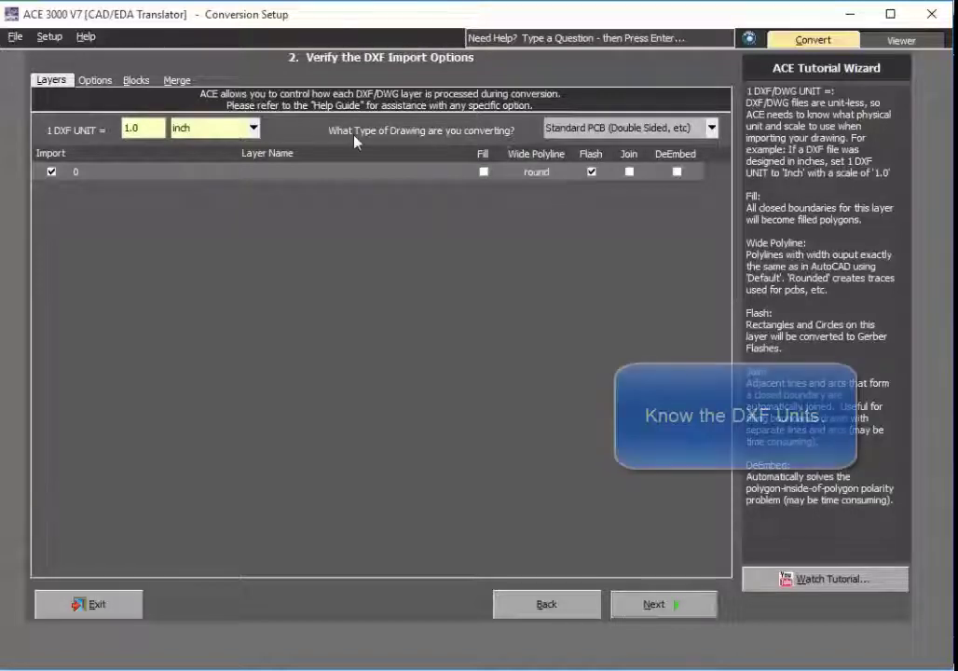
- Keep DXF units at 1.0 inch and set drawing type to Microwave/RF or Flex PCB
left_click(253, 130)
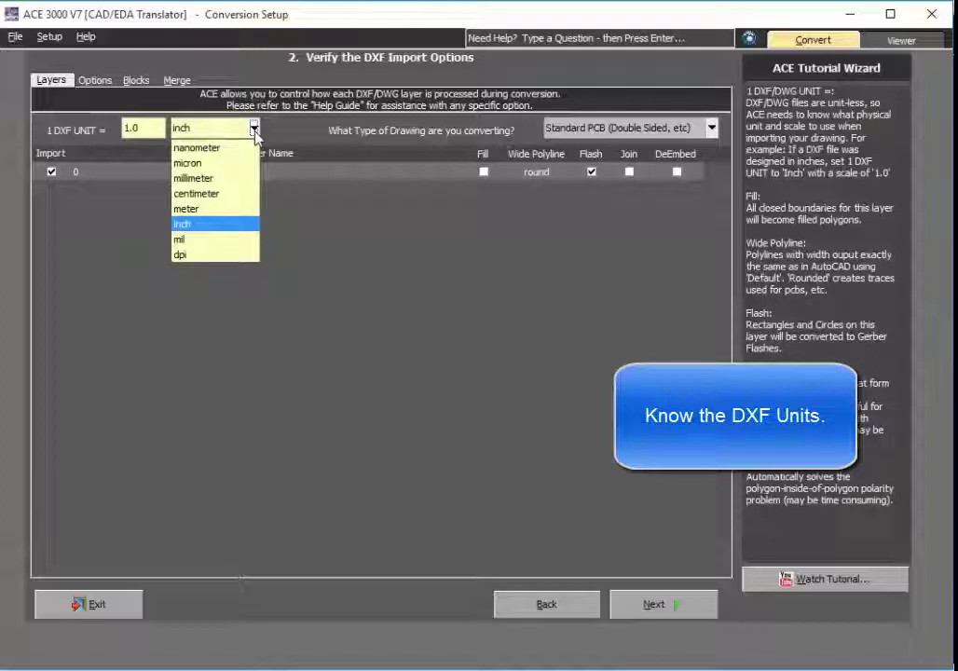
left_click(253, 130)
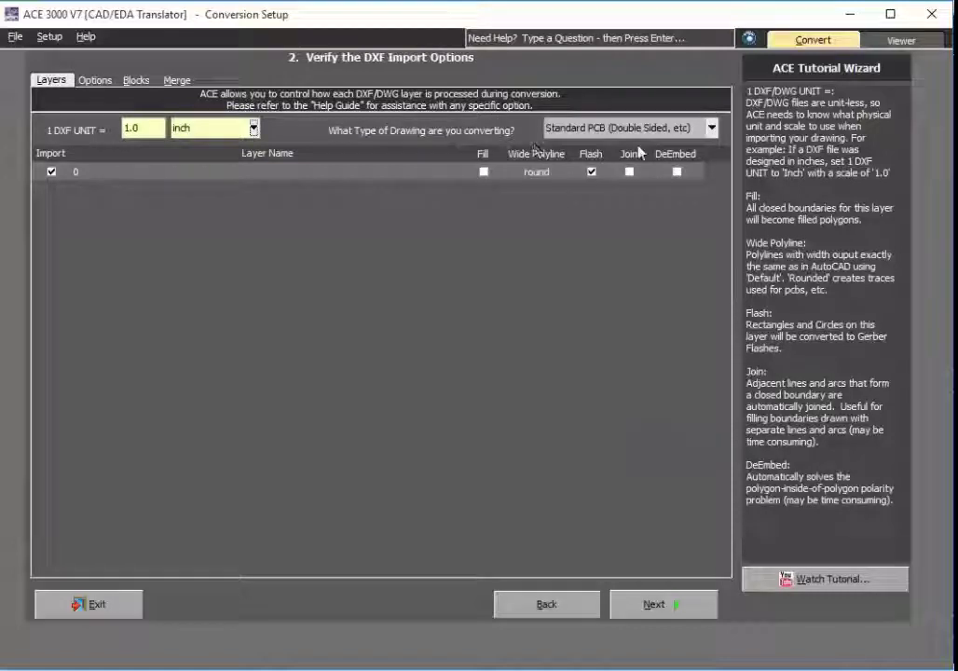
left_click(711, 128)
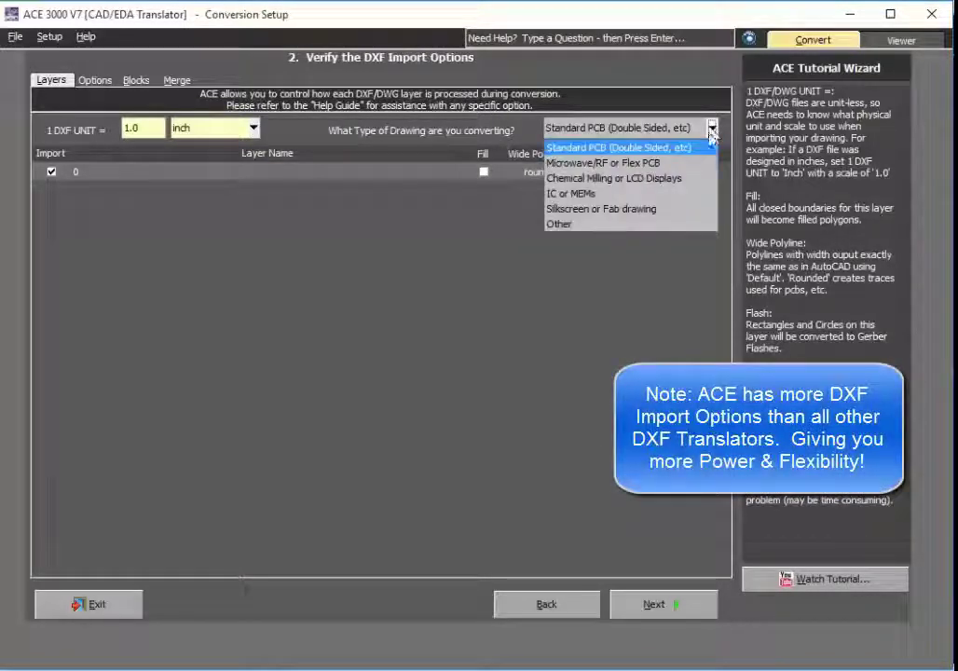
left_click(626, 163)
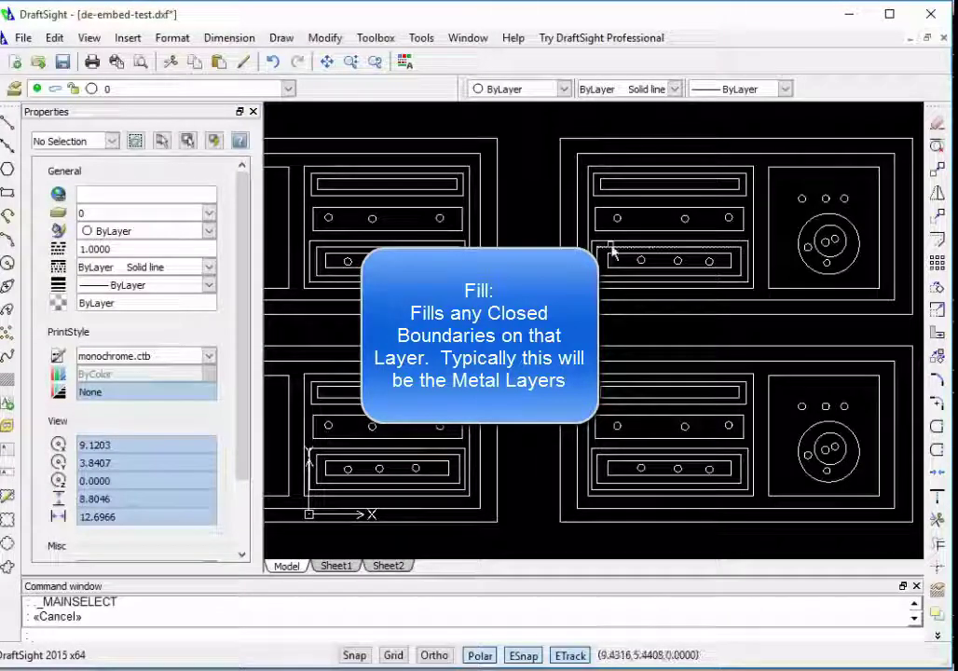
- Zoom in and out on the slot outlines in DraftSight
scroll(678, 263, "up", 4)
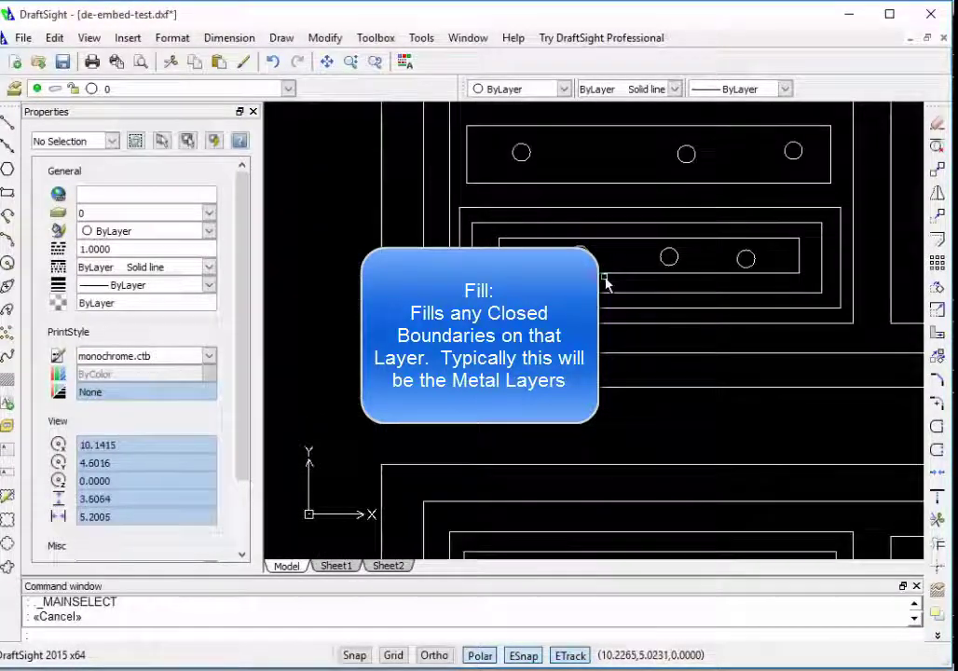
scroll(606, 282, "down", 3)
scroll(602, 279, "up", 2)
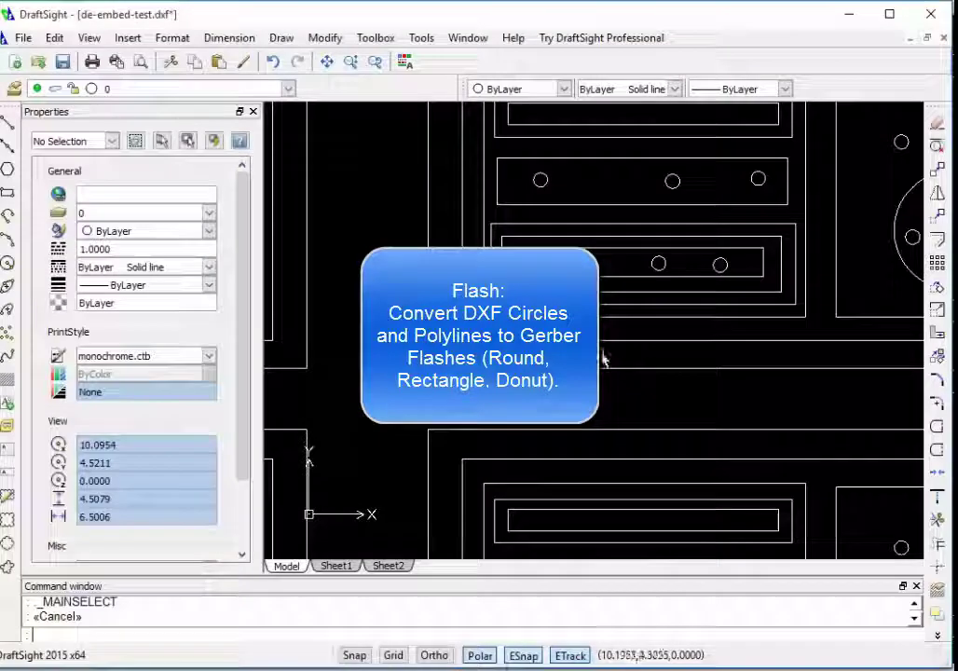
- Enable Join for layer 0 in the DXF import options
scroll(602, 359, "up", 2)
scroll(604, 285, "down", 2)
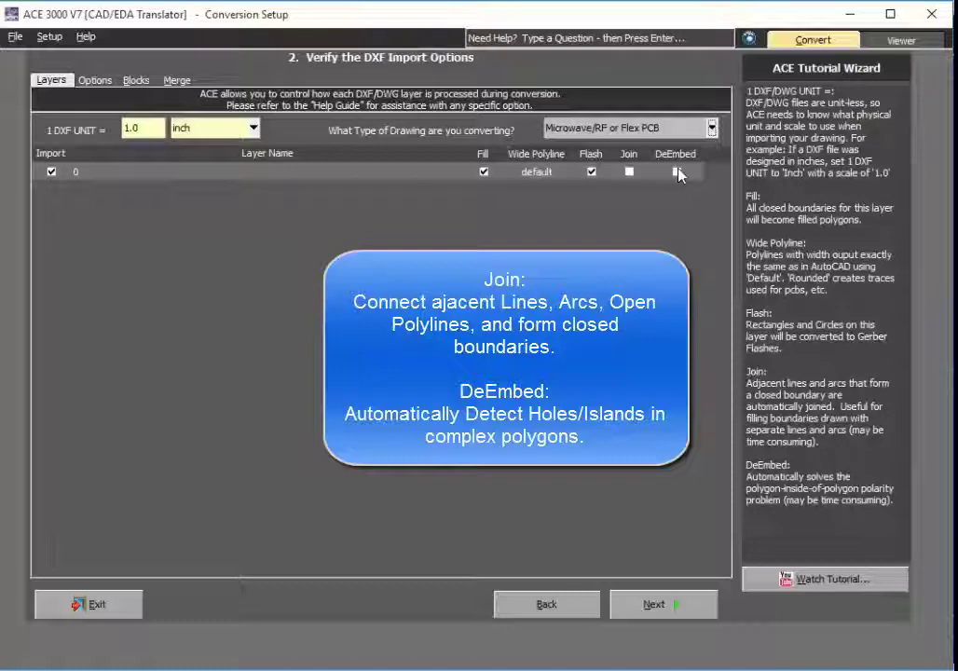
left_click(630, 172)
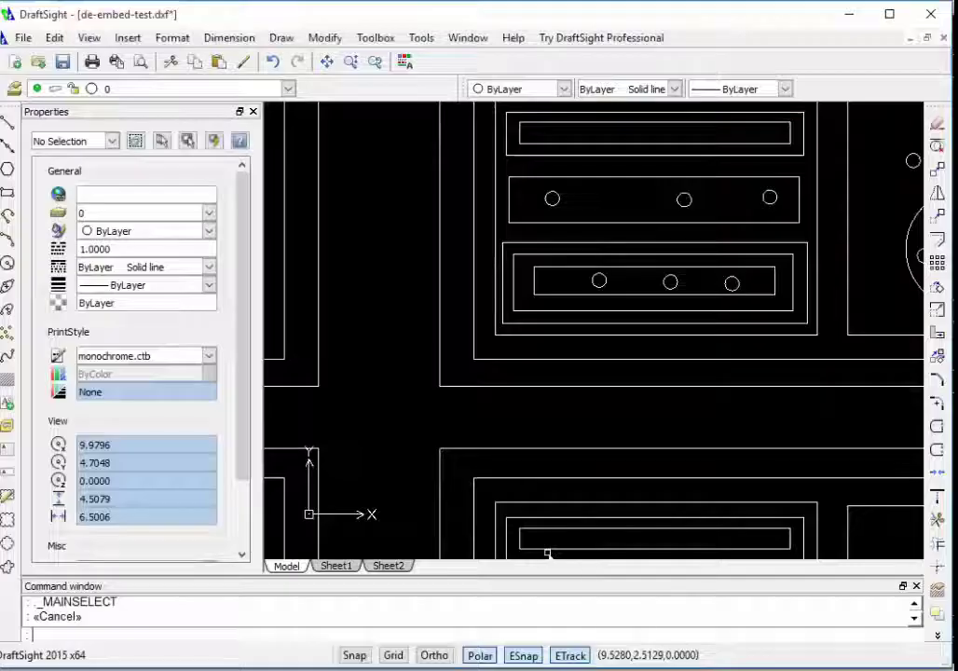
- Zoom around the de-embed-test.dxf outlines in DraftSight
scroll(573, 433, "down", 4)
scroll(418, 526, "up", 5)
scroll(604, 405, "up", 2)
scroll(608, 426, "down", 4)
scroll(553, 454, "up", 3)
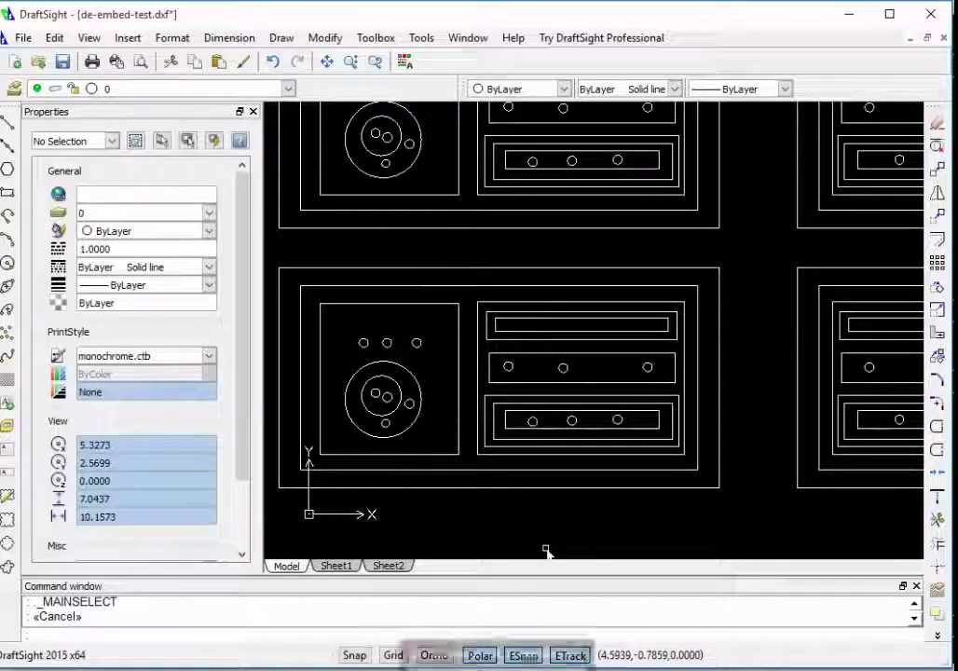
- Enable DeEmbed for layer 0, review Options, Blocks and Merge tabs, then return to Layers
left_click(410, 643)
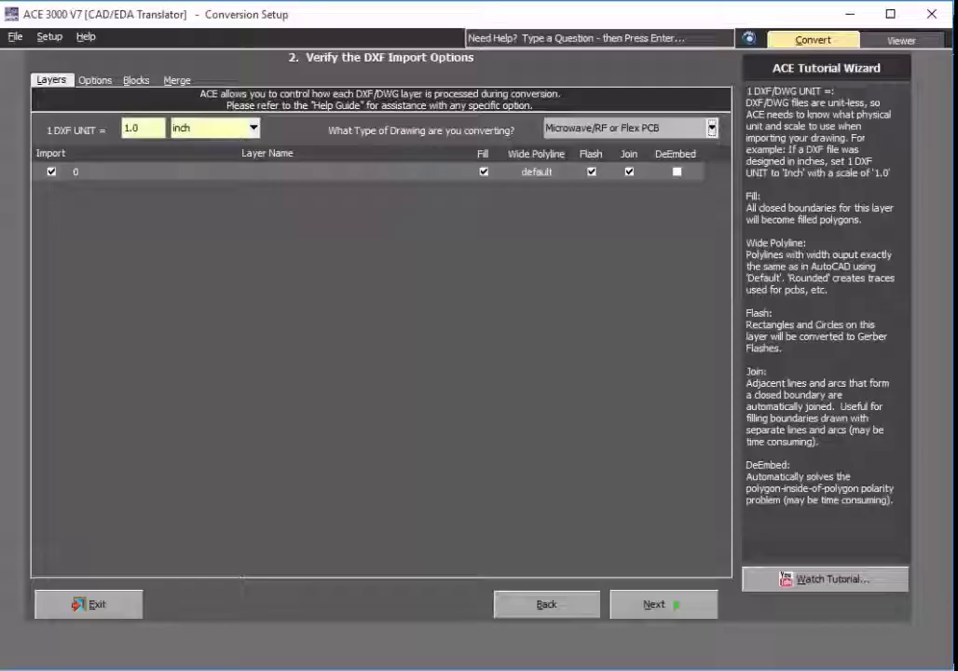
left_click(676, 172)
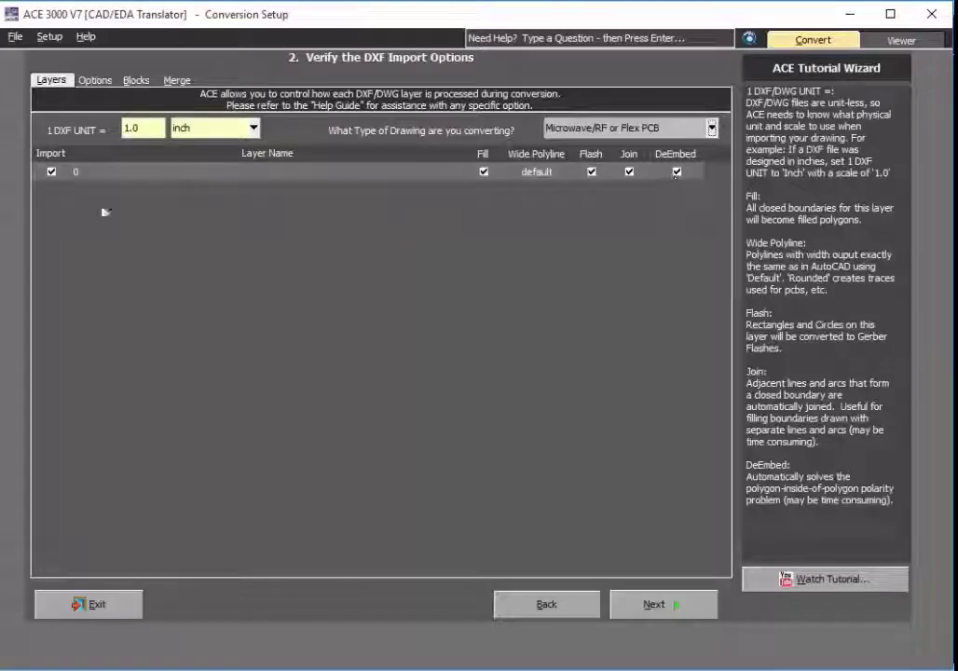
left_click(96, 80)
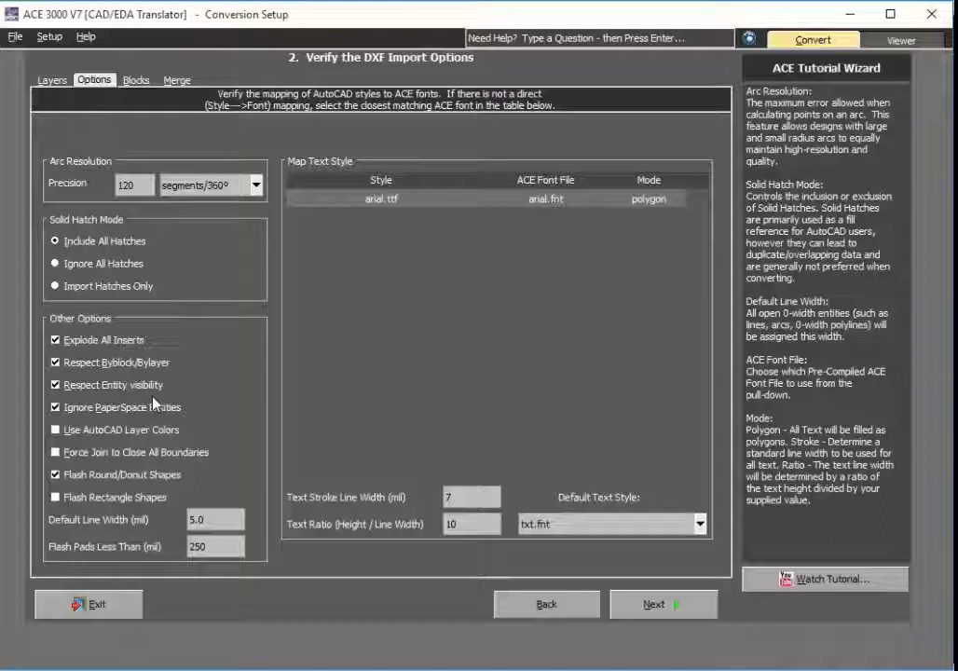
left_click(136, 80)
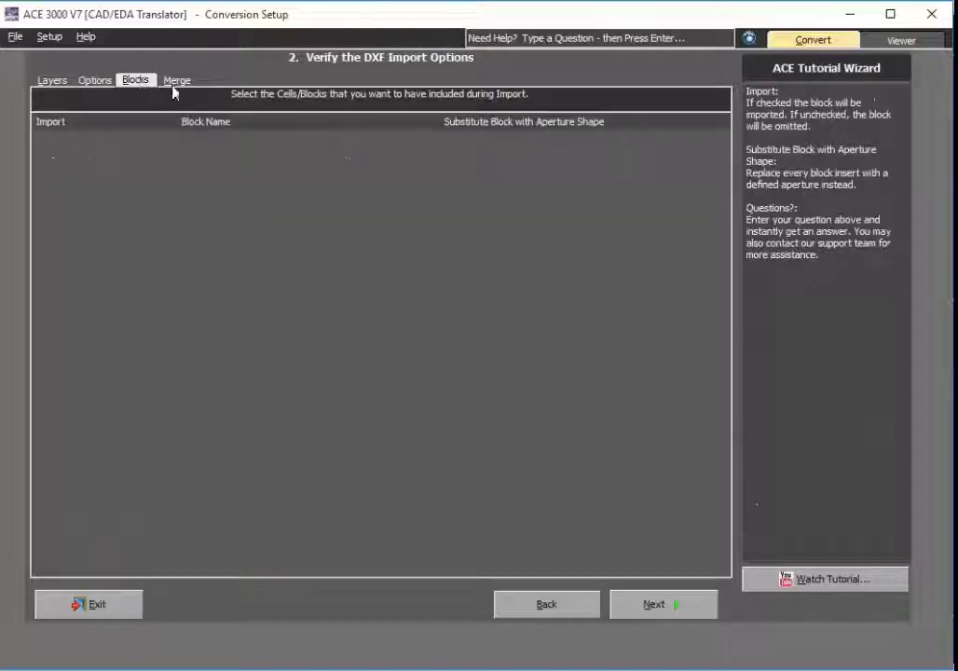
left_click(177, 81)
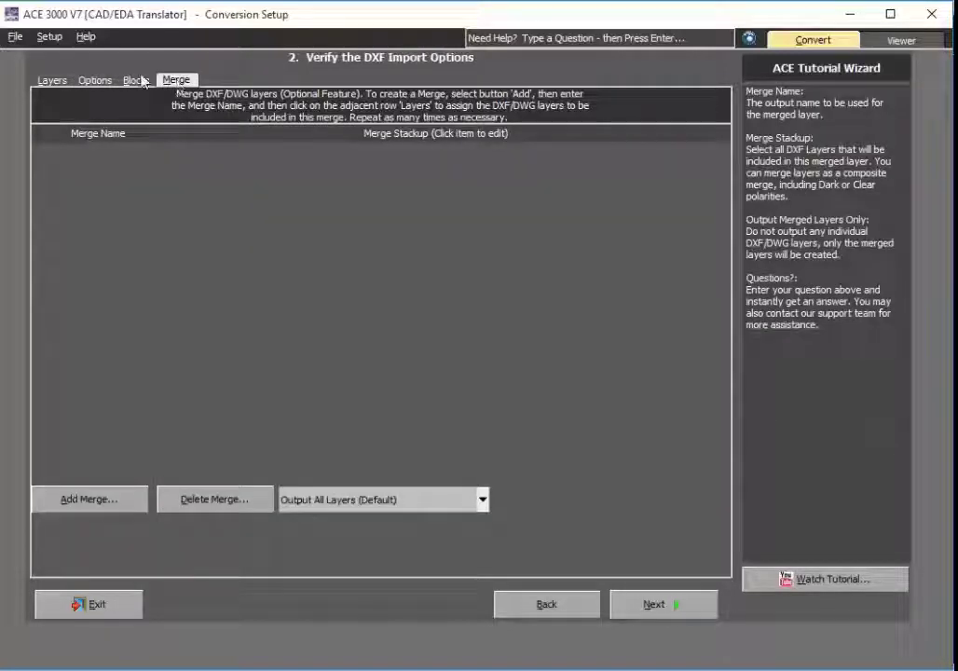
left_click(137, 80)
left_click(175, 81)
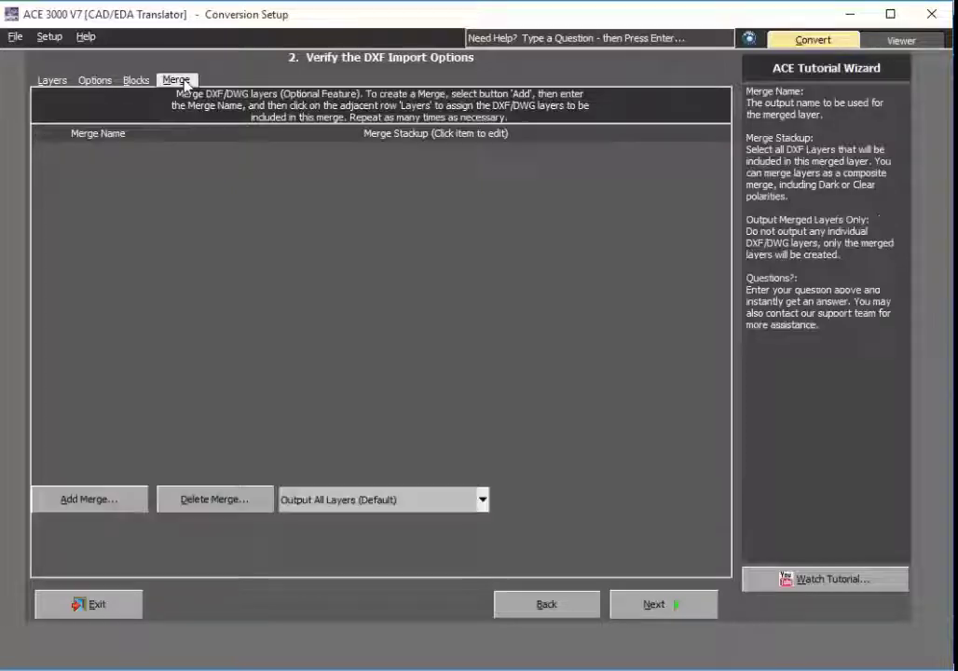
left_click(46, 82)
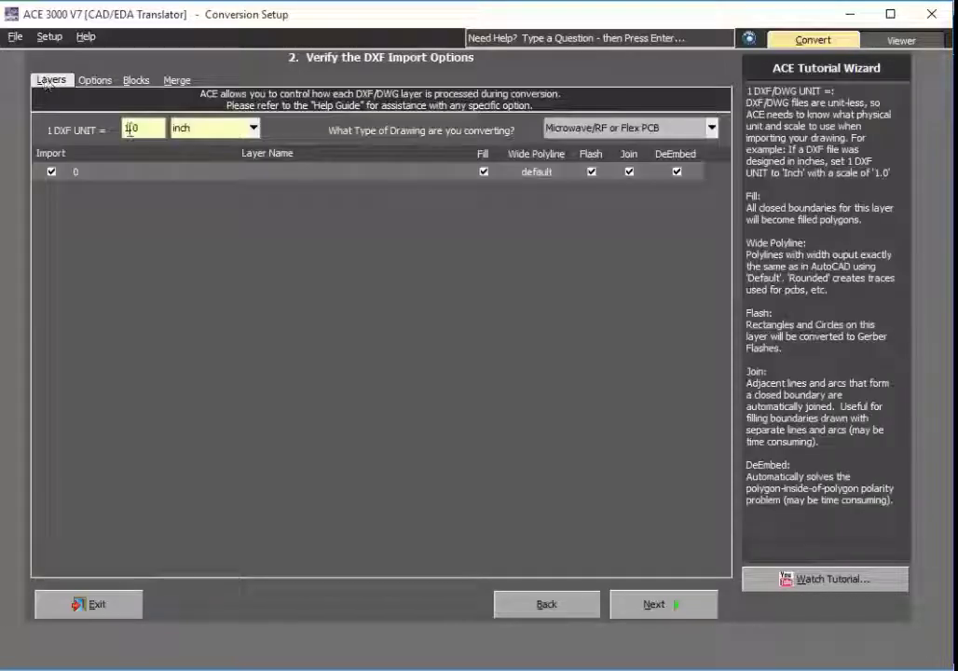
- Accept the DXF import and Gerber export options to reach top-cell and layer selection
left_click(653, 606)
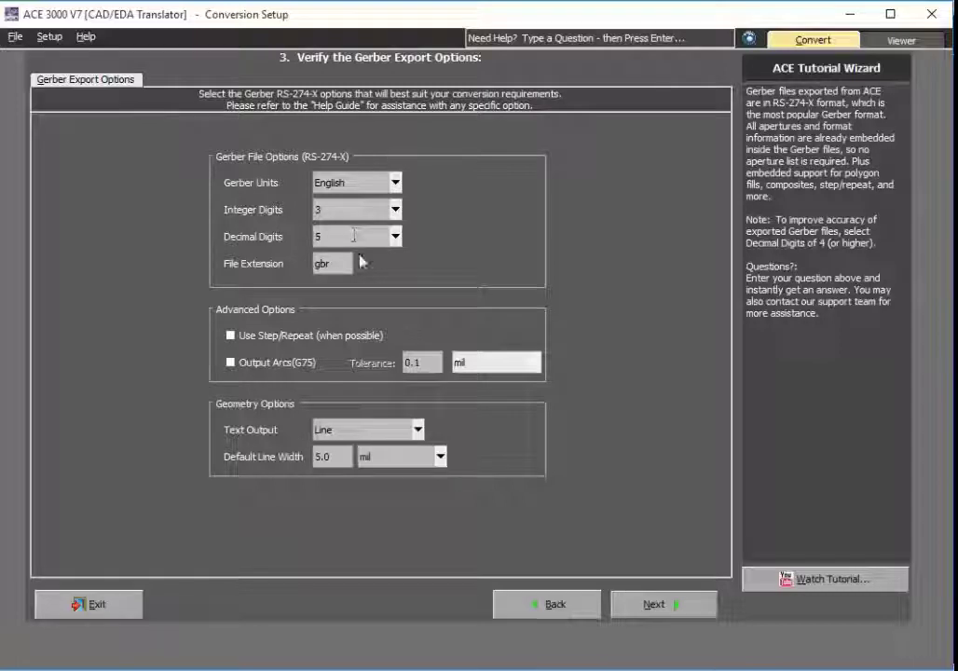
left_click(658, 599)
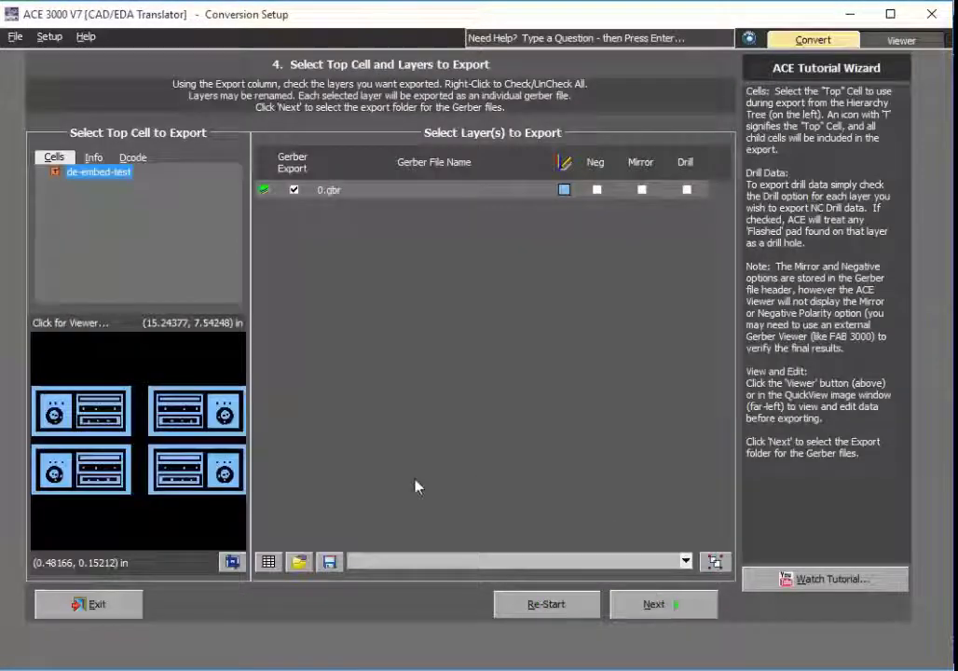
- Open de-embed-test in the Viewer and zoom over the filled geometry and flashed pads
left_click(186, 542)
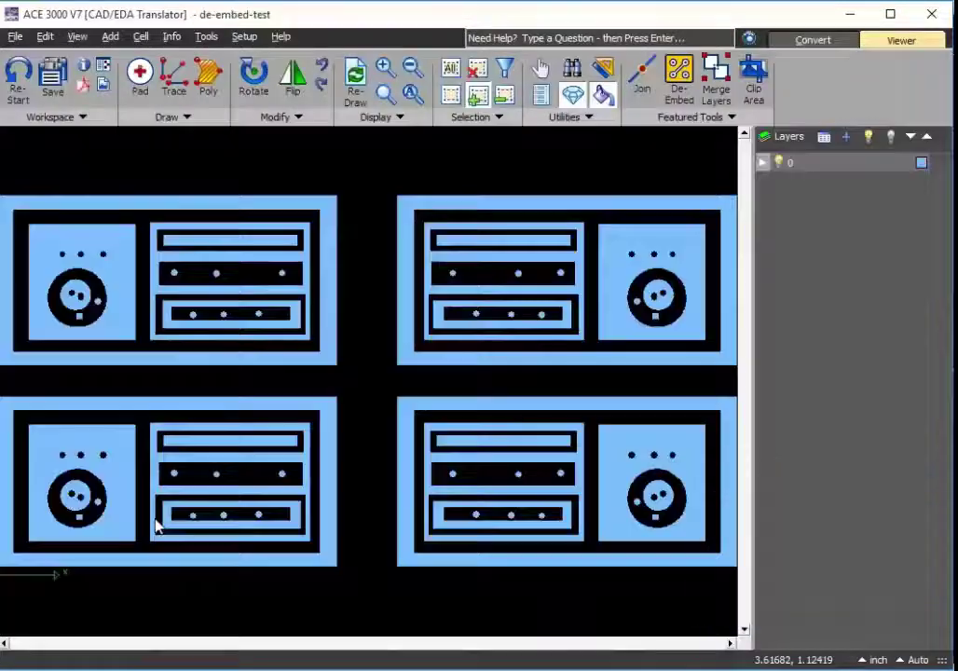
scroll(121, 317, "down", 2)
scroll(203, 289, "up", 5)
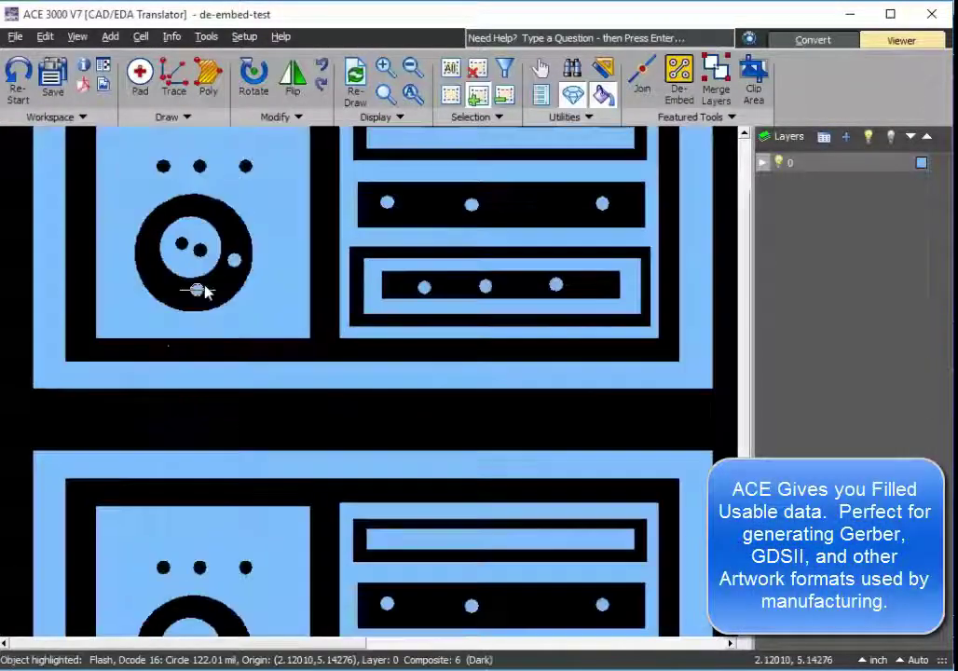
scroll(224, 235, "down", 2)
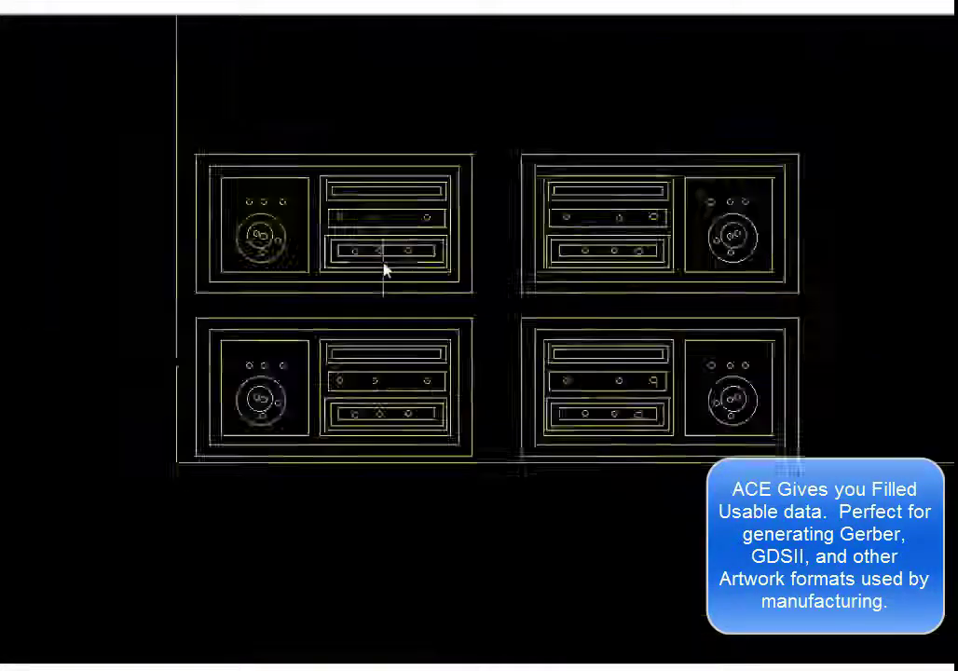
scroll(385, 270, "up", 2)
scroll(201, 216, "up", 4)
scroll(203, 220, "down", 3)
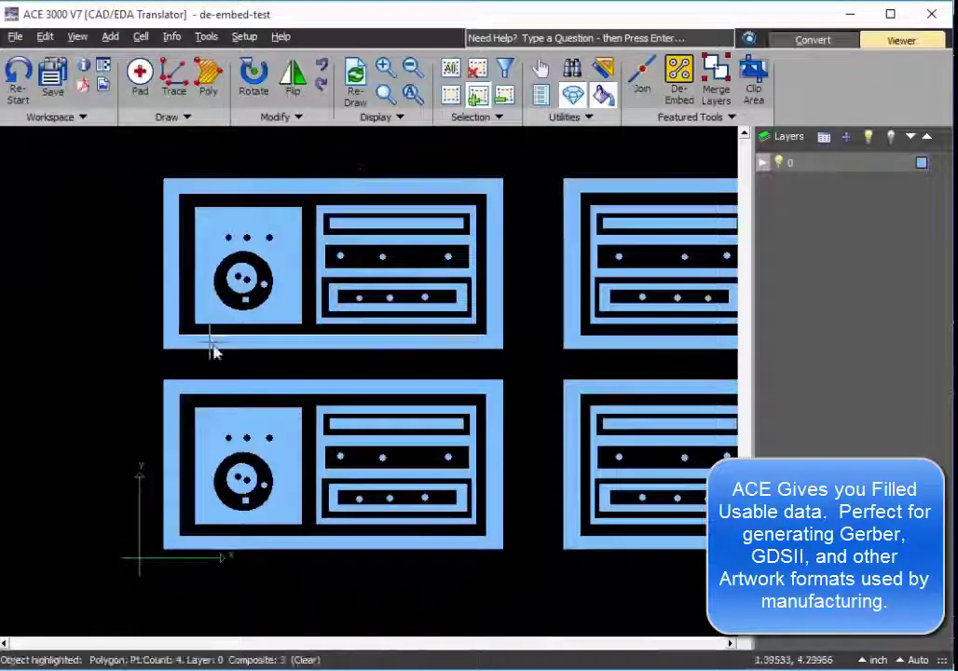
scroll(246, 284, "up", 3)
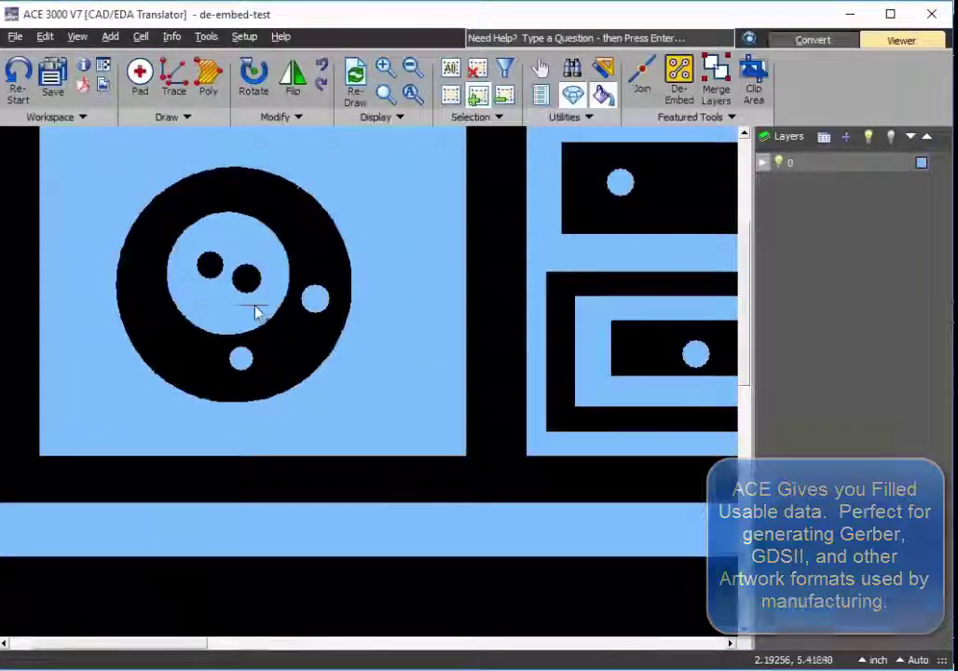
scroll(327, 326, "down", 3)
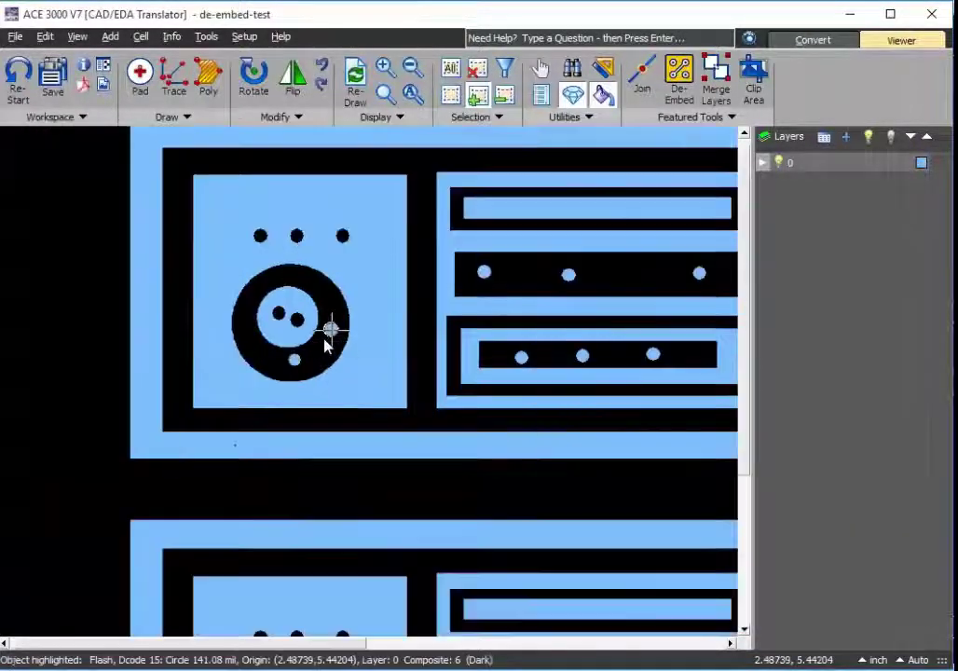
scroll(326, 347, "down", 3)
scroll(637, 421, "up", 4)
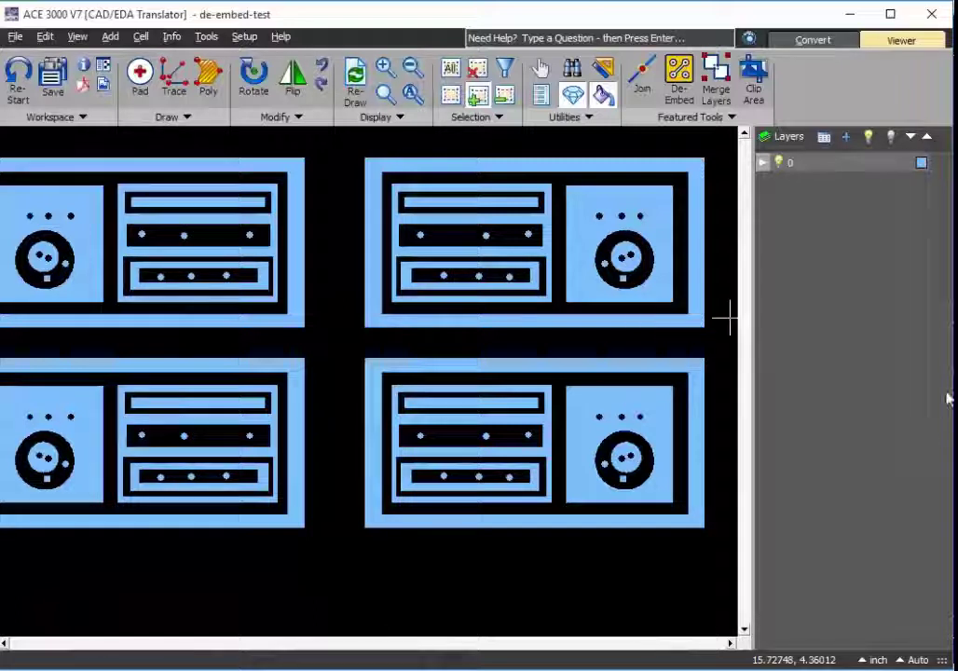
- In the Convert wizard, change the Gerber file name from 0.gbr to wow_thats_easy.gbr
left_click(818, 42)
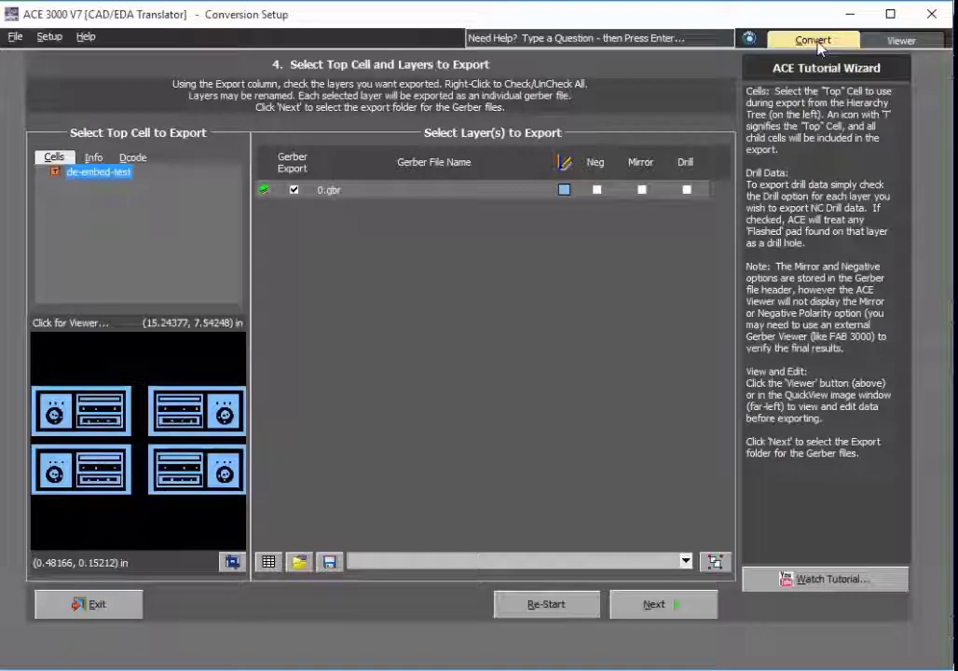
left_click(328, 190)
left_click(322, 190)
type("wow")
key("Delete")
type("_that")
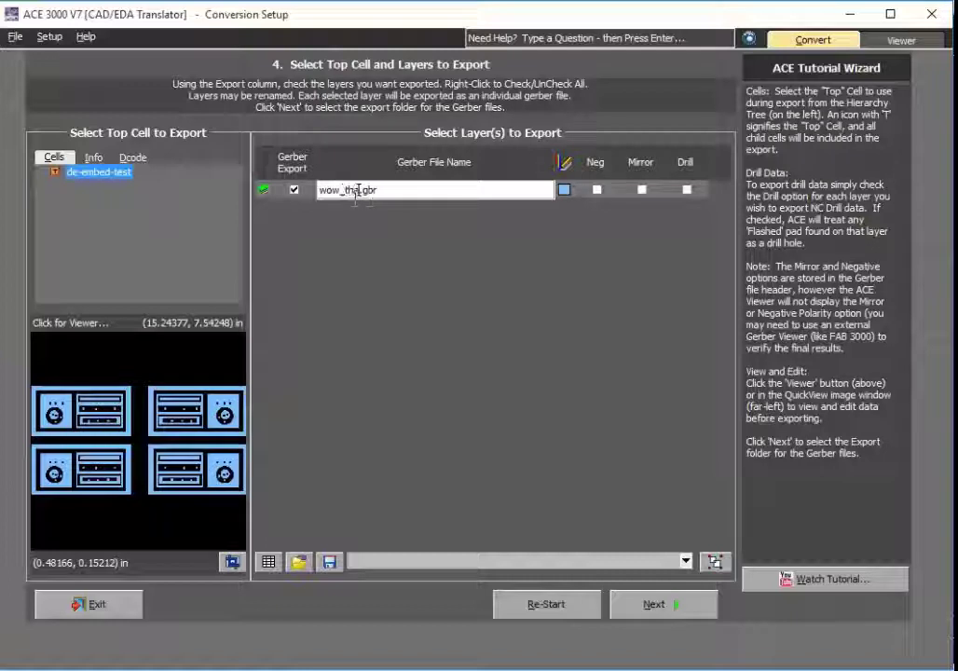
type("s_easy")
key("Return")
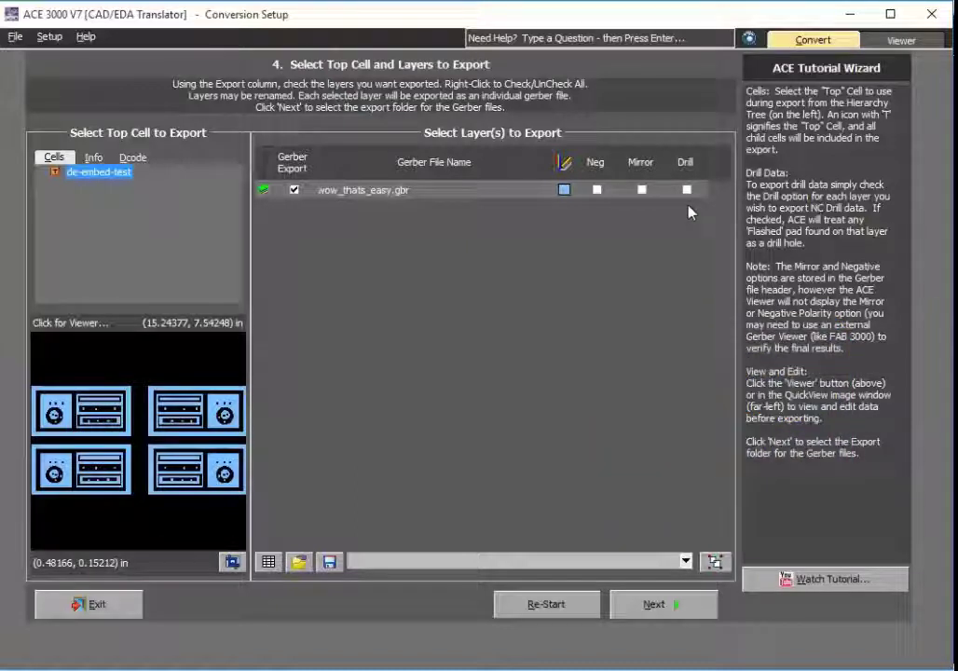
- Export wow_thats_easy.gbr into a new folder created under ace-examples\dxf-dwg
left_click(673, 604)
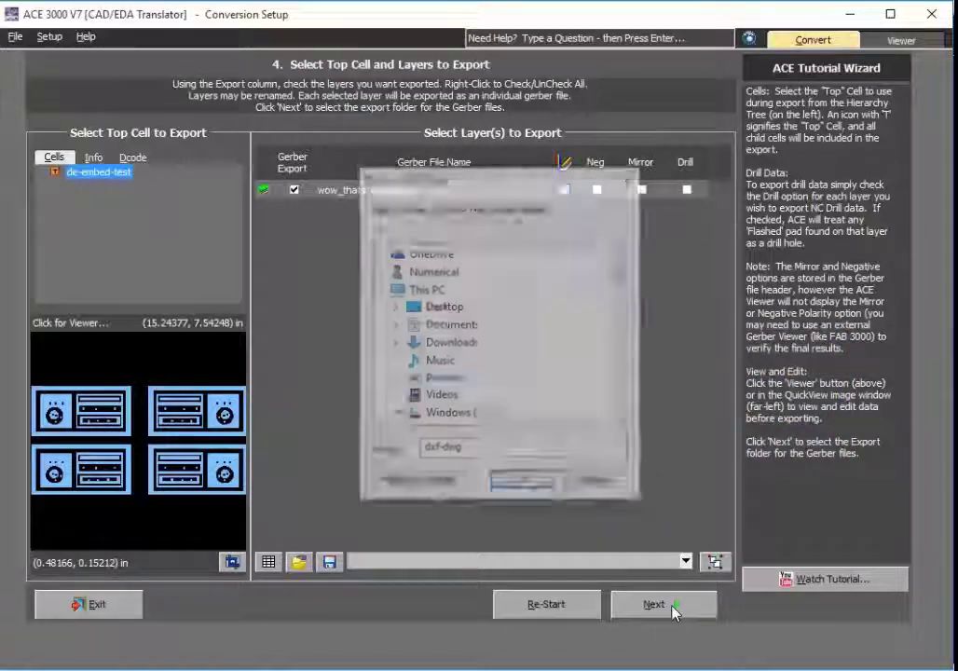
left_click(431, 484)
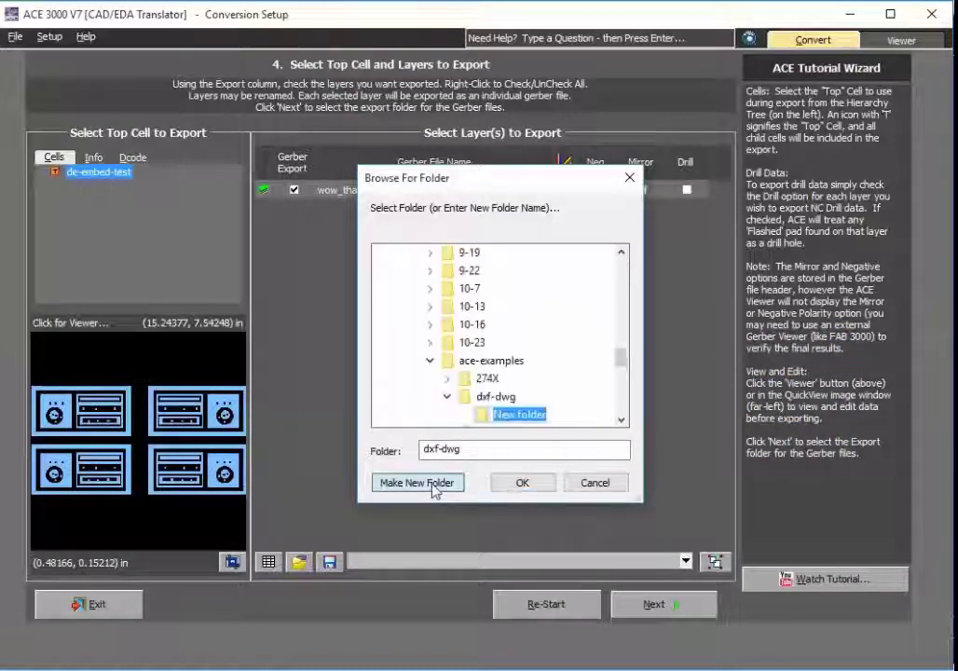
left_click(512, 484)
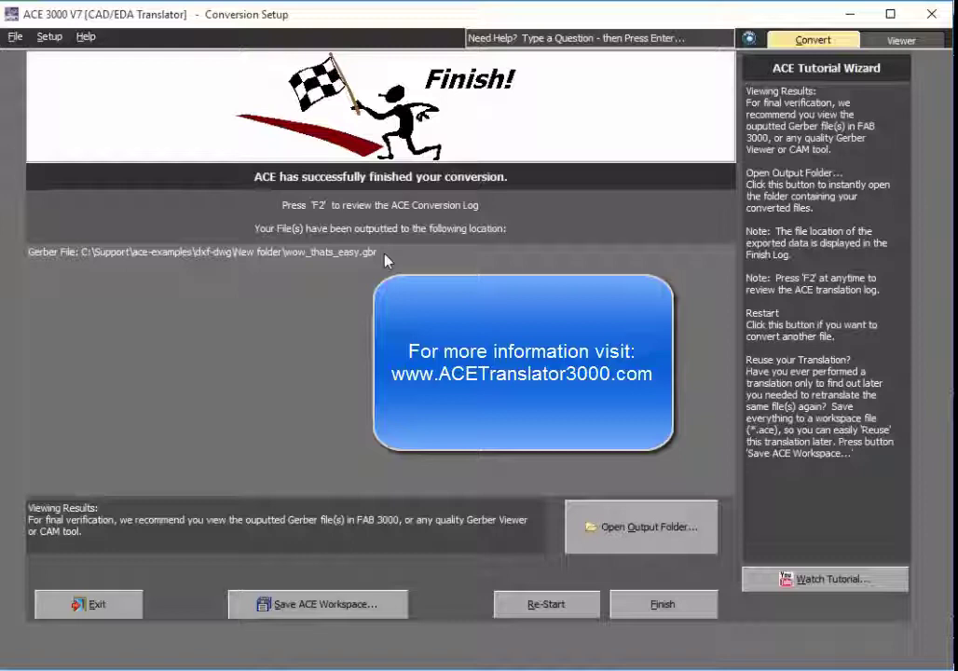
- Show de-embed-test in the Viewer and zoom around its filled test structures and flashed pads
left_click(892, 42)
scroll(452, 275, "up", 5)
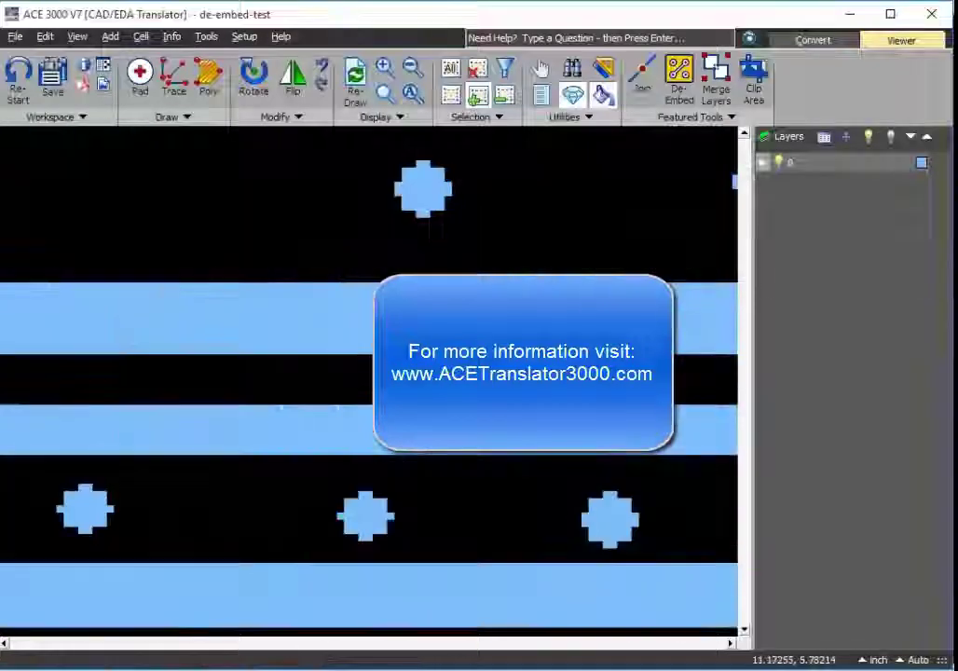
scroll(452, 275, "down", 3)
scroll(452, 275, "down", 3)
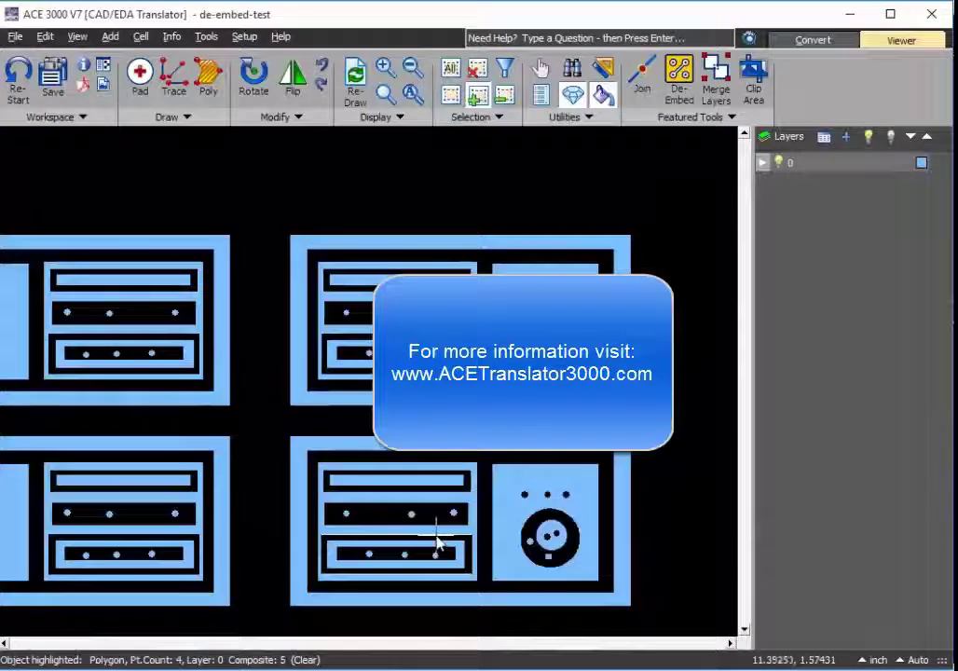